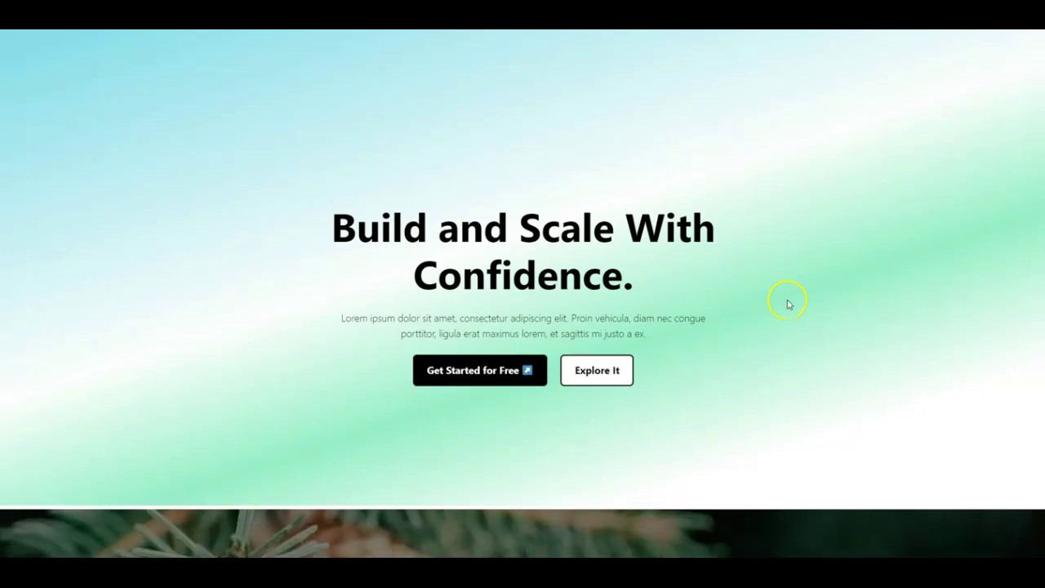
# Examine the cover sections on the published page and in the page editor, from the hero section to the designer statistics
pyautogui.scroll(-5, 788, 304)
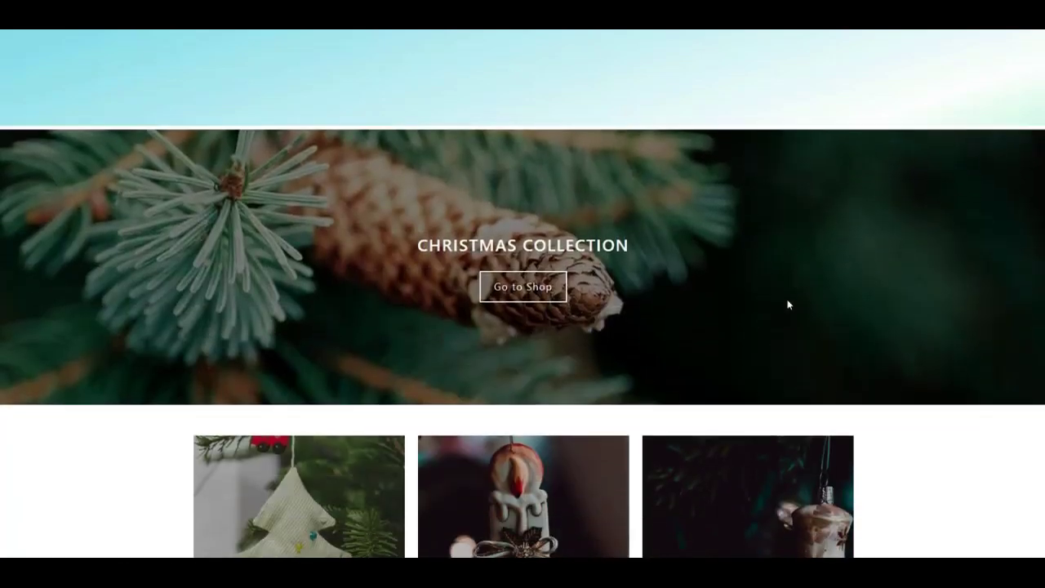
pyautogui.scroll(-5, 787, 303)
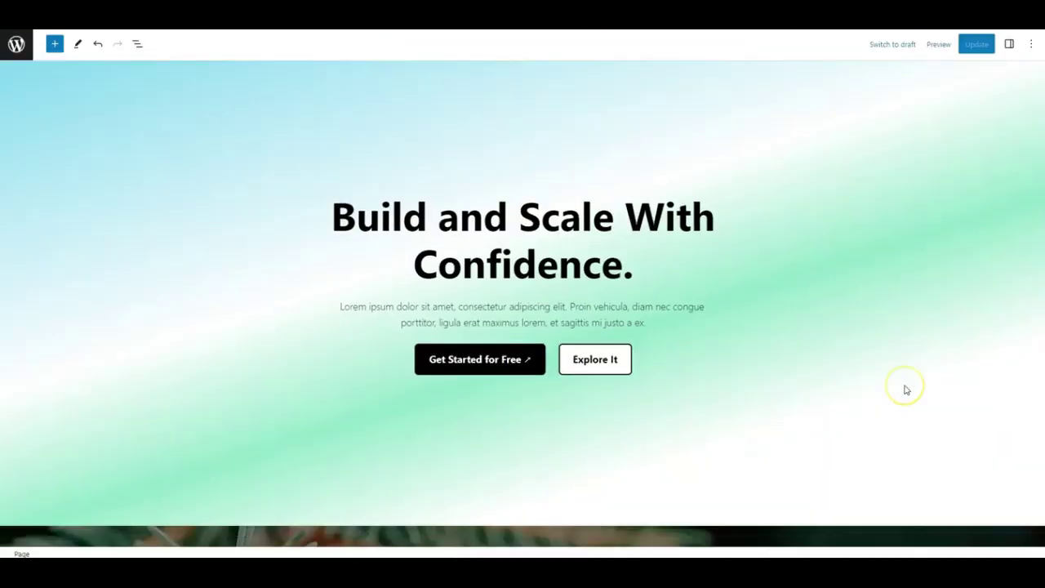
pyautogui.scroll(-10, 904, 389)
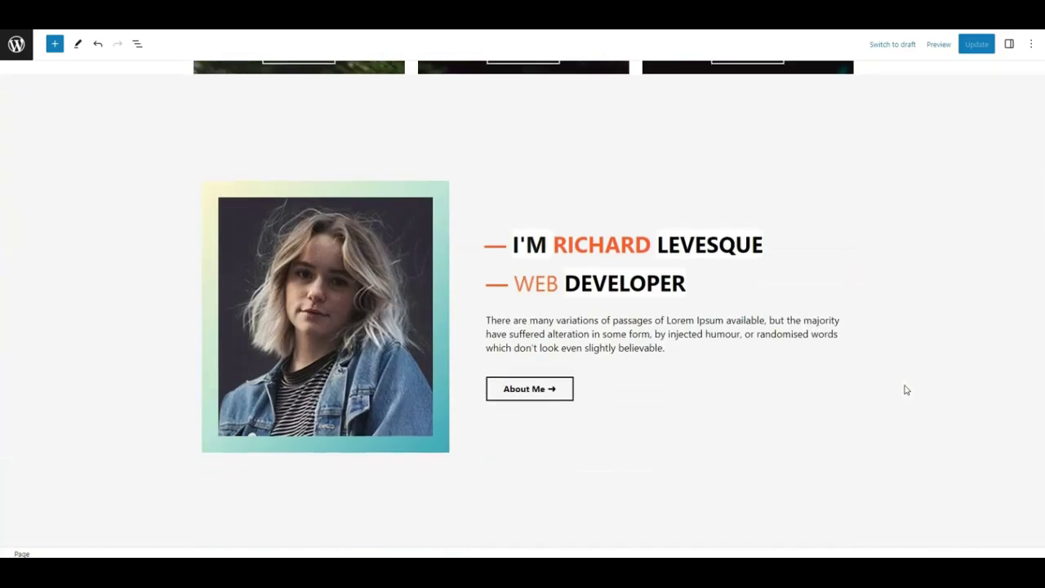
pyautogui.scroll(10, 904, 390)
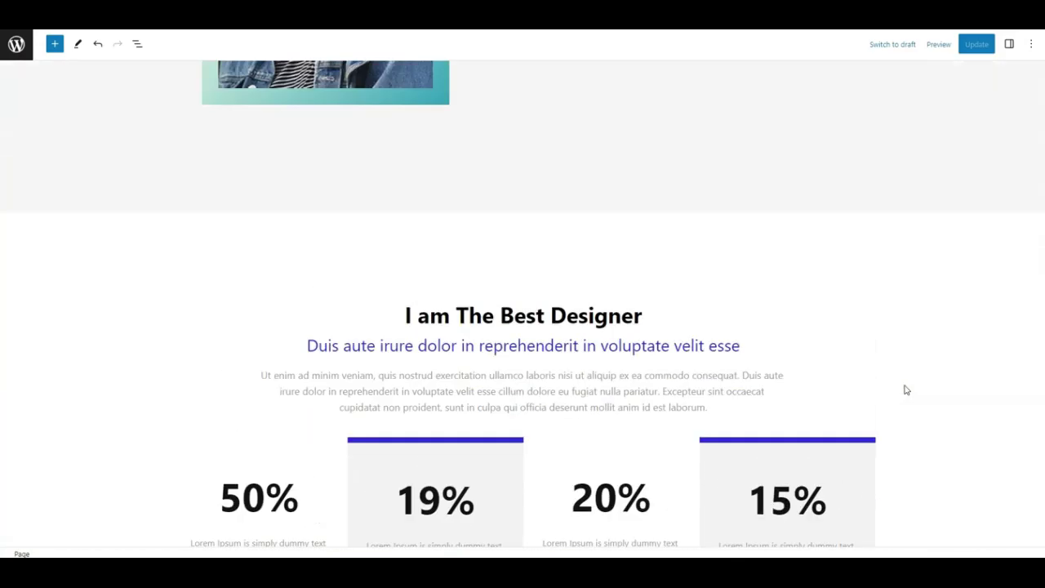
pyautogui.scroll(6, 904, 389)
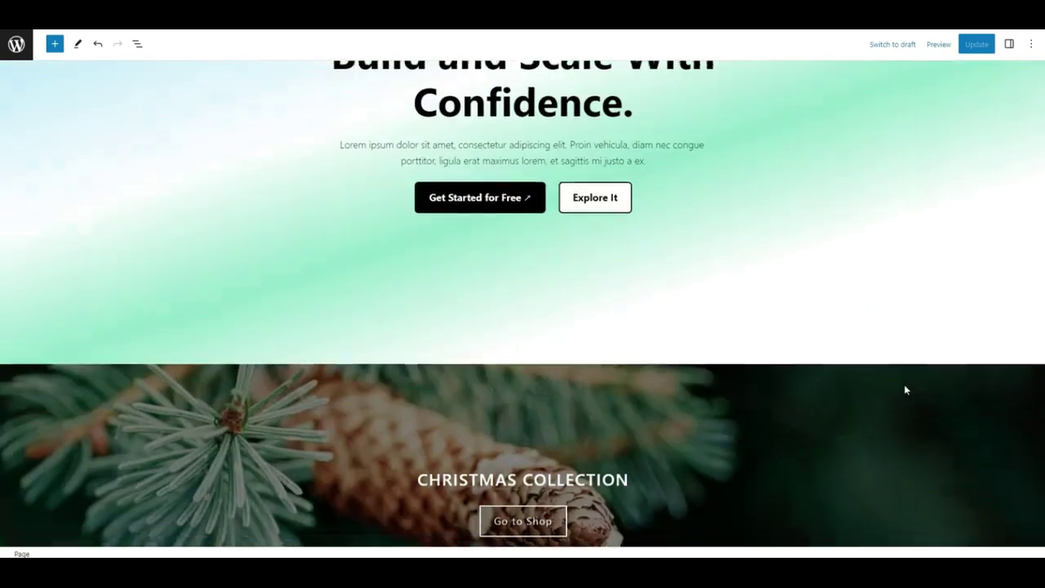
pyautogui.scroll(-1, 867, 382)
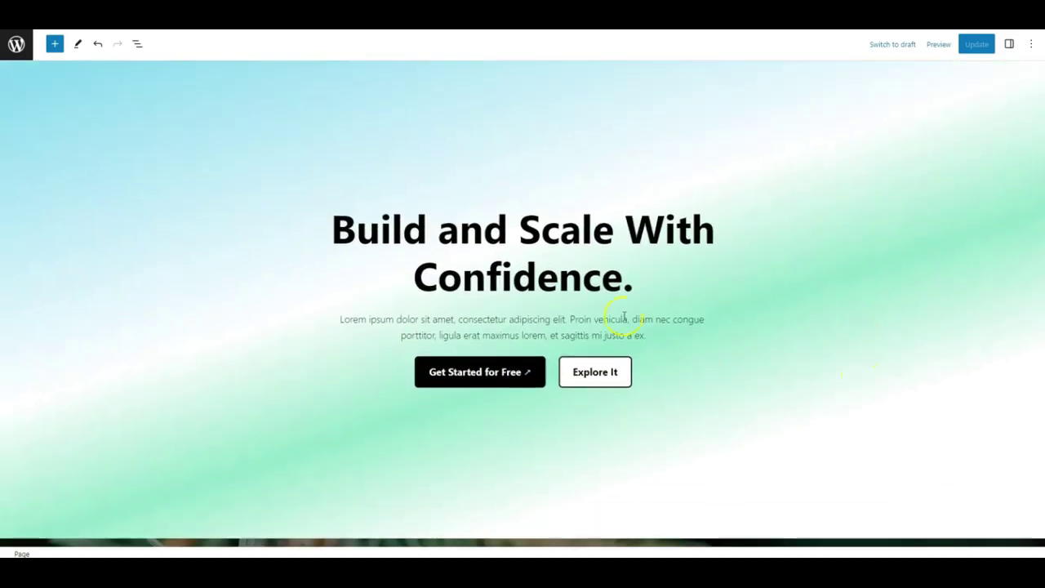
# Show the page's block structure, expand the Group block and inspect each of its four nested Cover blocks
pyautogui.click(137, 43)
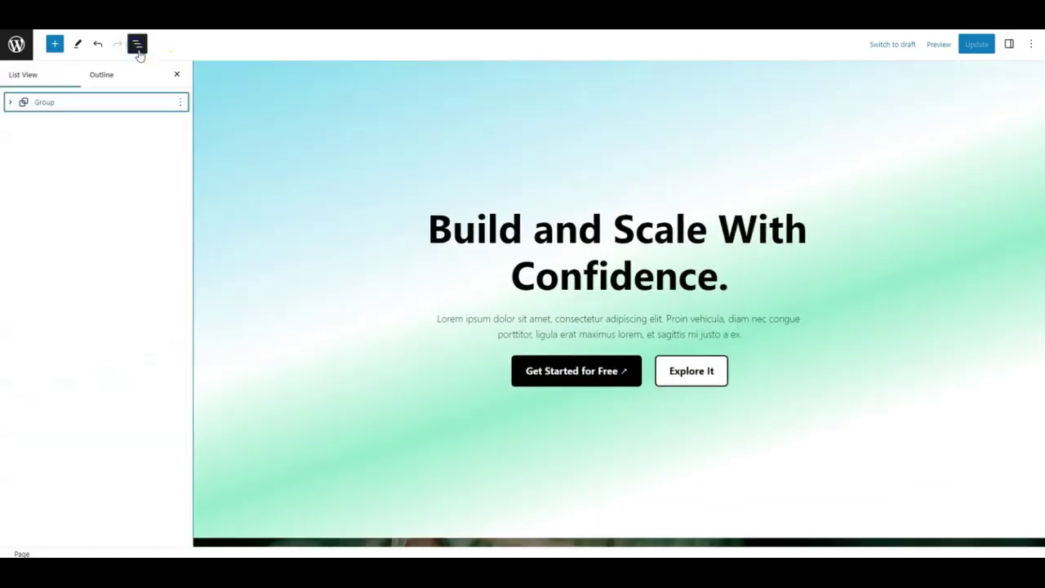
pyautogui.click(47, 106)
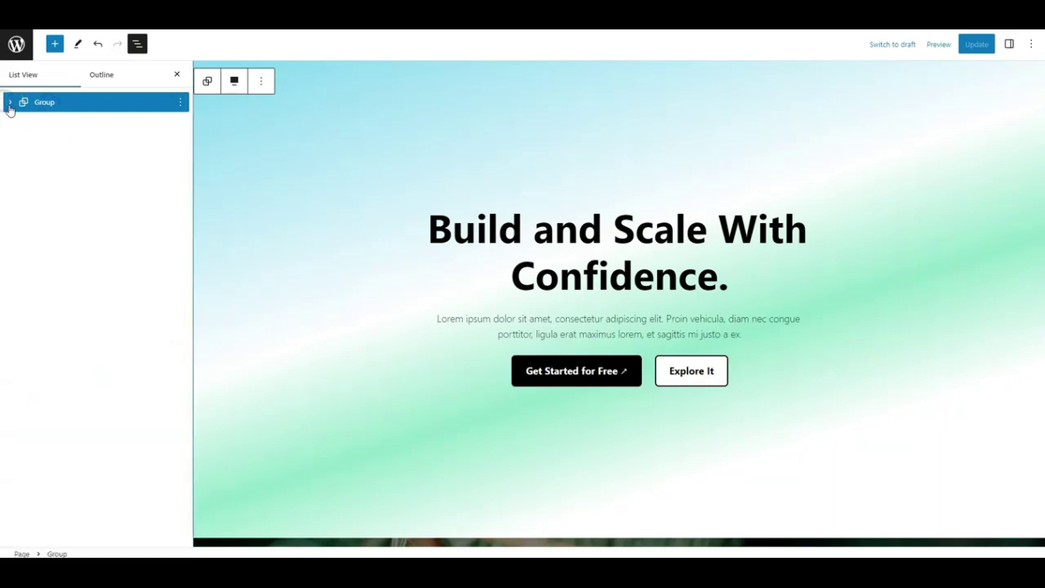
pyautogui.click(7, 102)
pyautogui.click(50, 123)
pyautogui.click(56, 142)
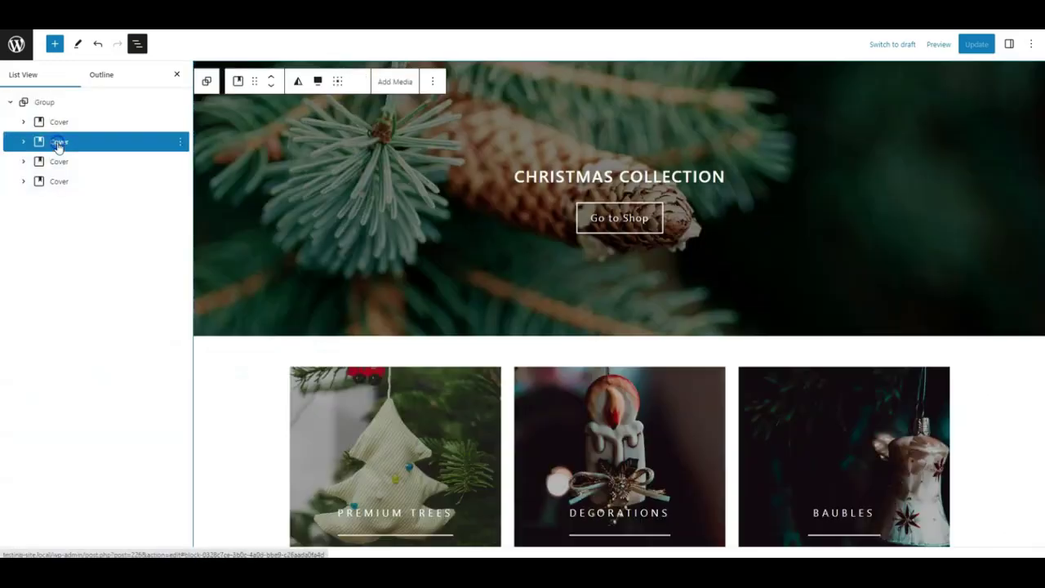
pyautogui.click(61, 162)
pyautogui.click(58, 180)
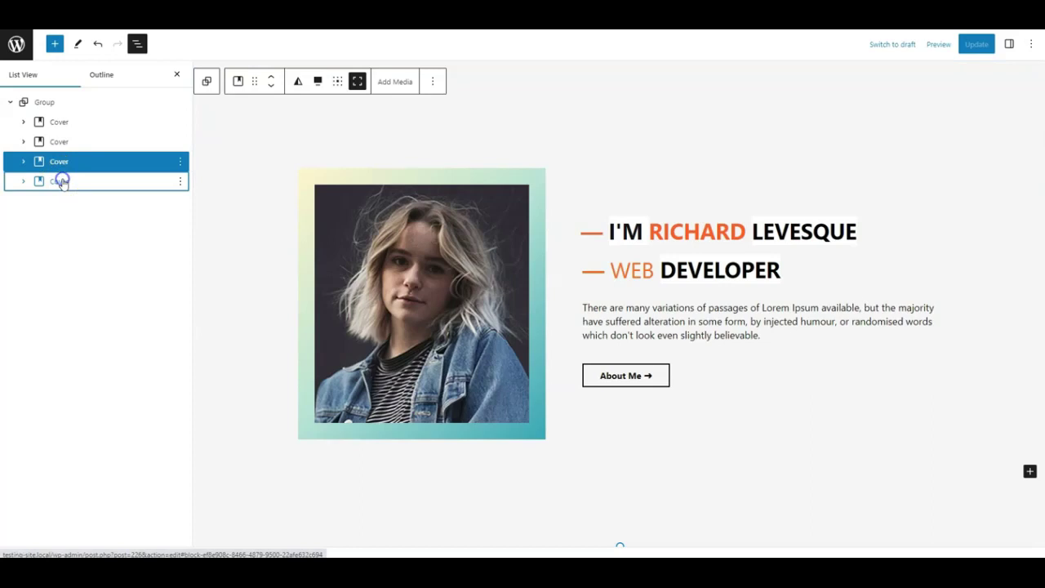
# Add the CSS class "stacking" to the parent Group block that contains the four covers and update the page
pyautogui.click(65, 104)
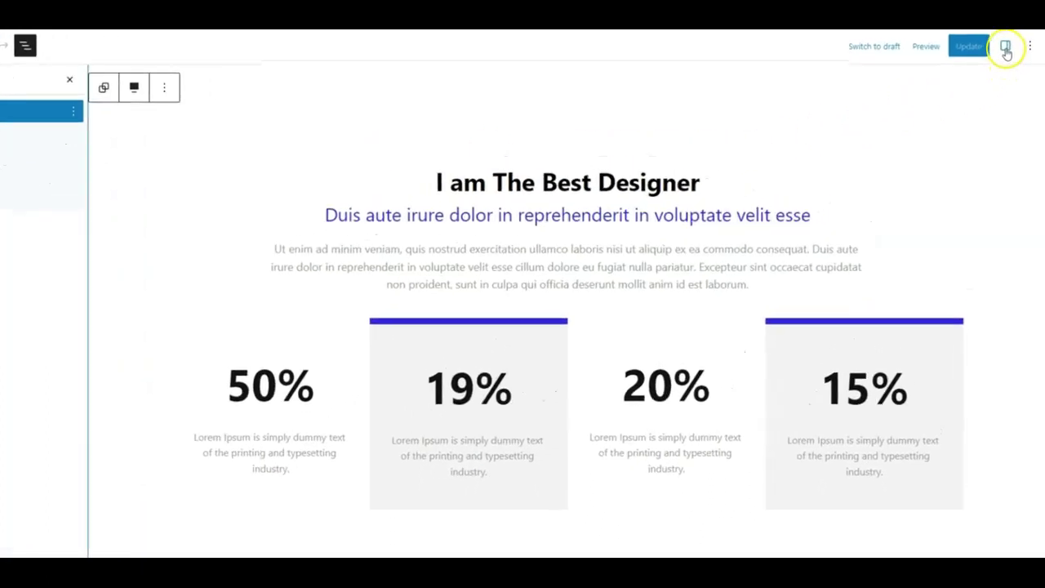
pyautogui.click(1005, 49)
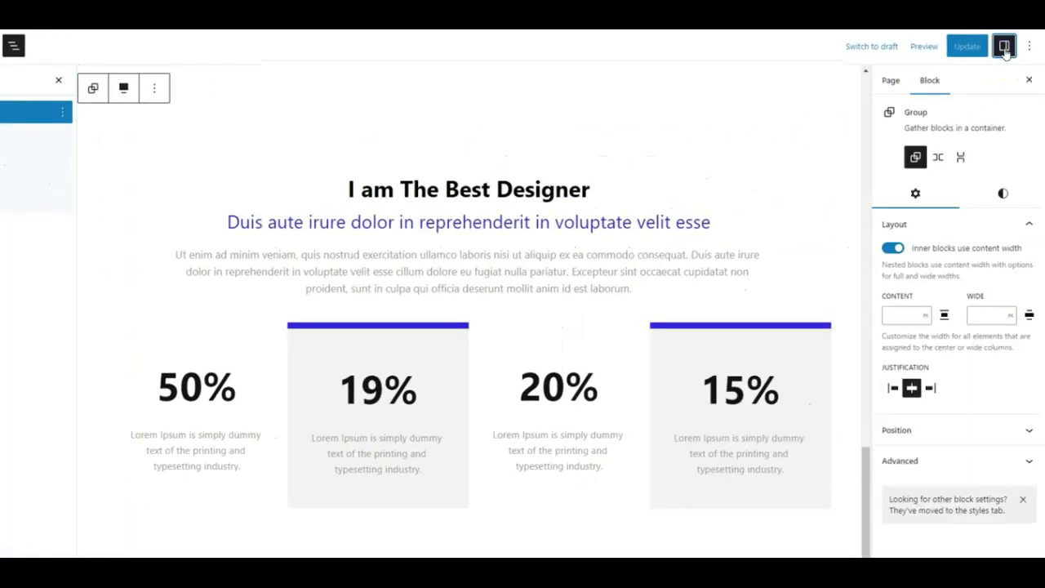
pyautogui.click(928, 459)
pyautogui.scroll(-2, 925, 432)
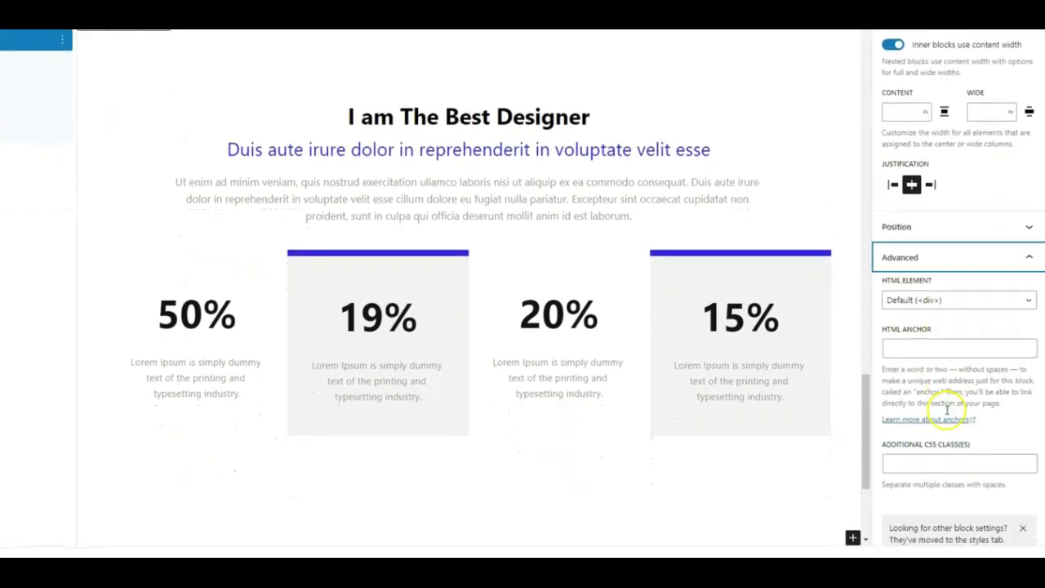
pyautogui.click(926, 446)
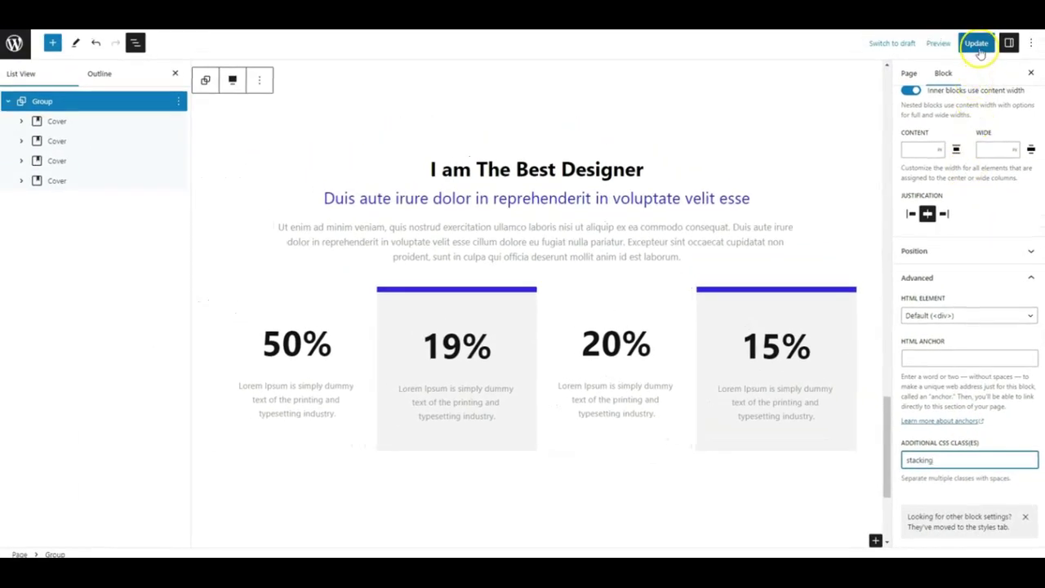
pyautogui.click(977, 43)
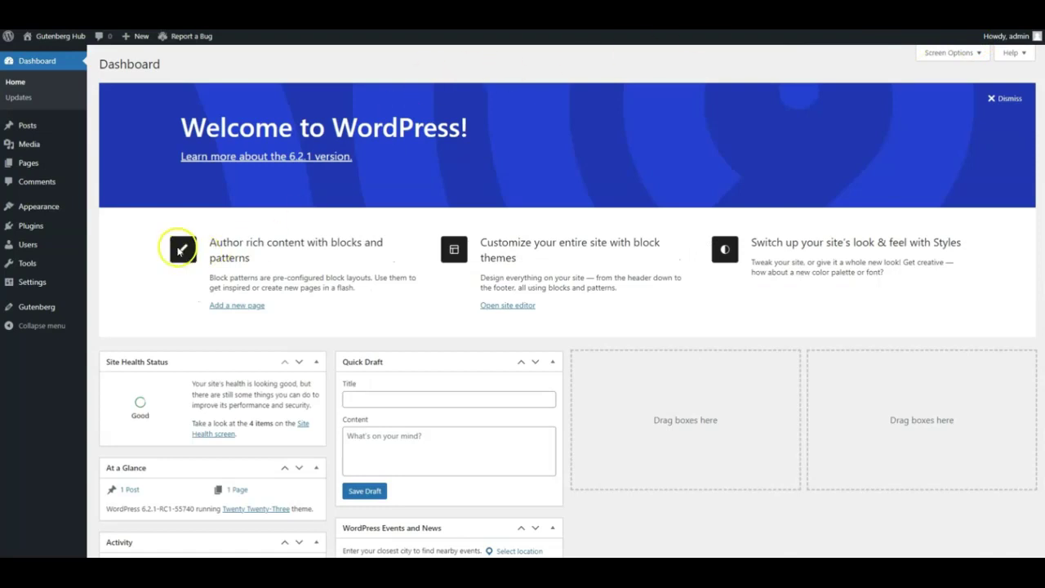
# Go from the dashboard to the site editor and open the Home template for editing
pyautogui.moveTo(49, 207)
pyautogui.click(108, 226)
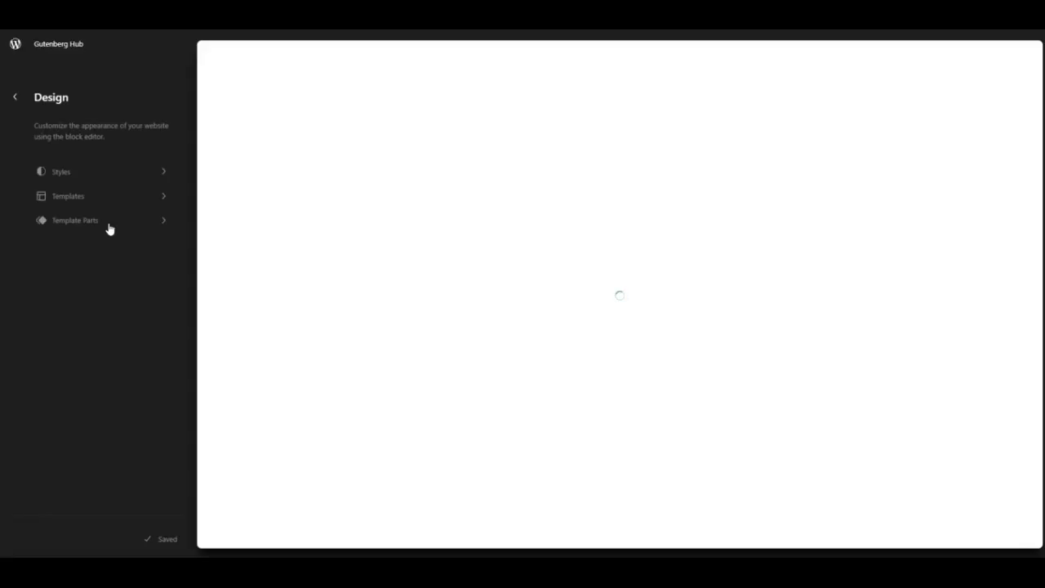
pyautogui.click(114, 262)
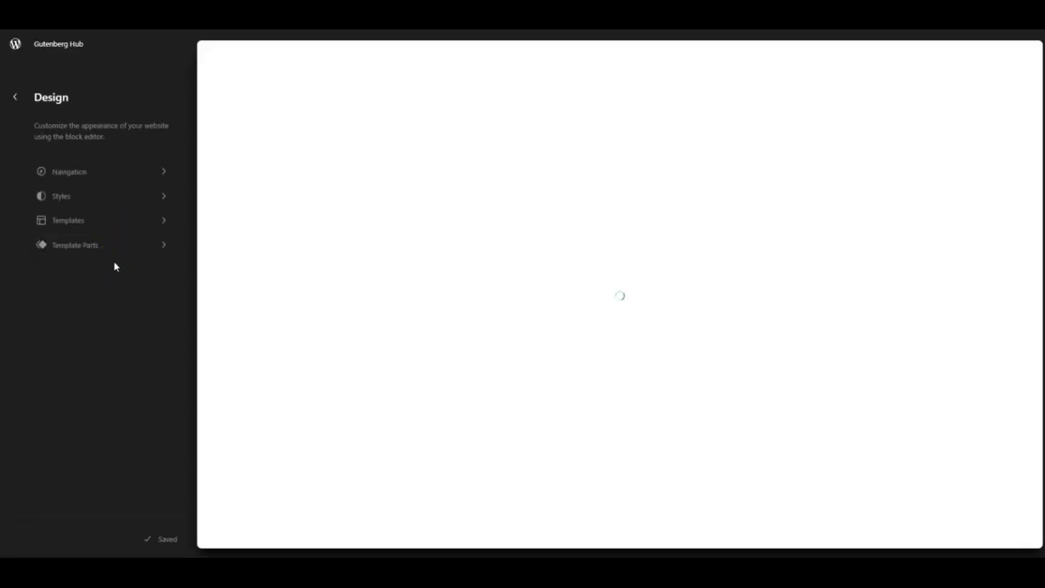
pyautogui.click(203, 264)
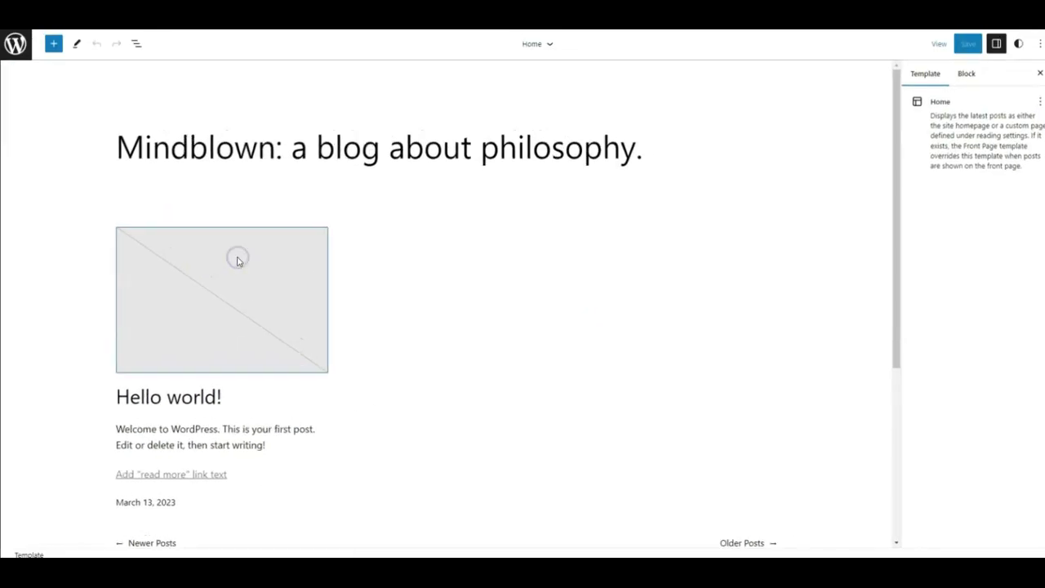
pyautogui.click(251, 259)
# Add a rule for ".stacking .wp-block-cover" to the site's Additional CSS with position: sticky, top: 0 and z-index: 10
pyautogui.click(1018, 44)
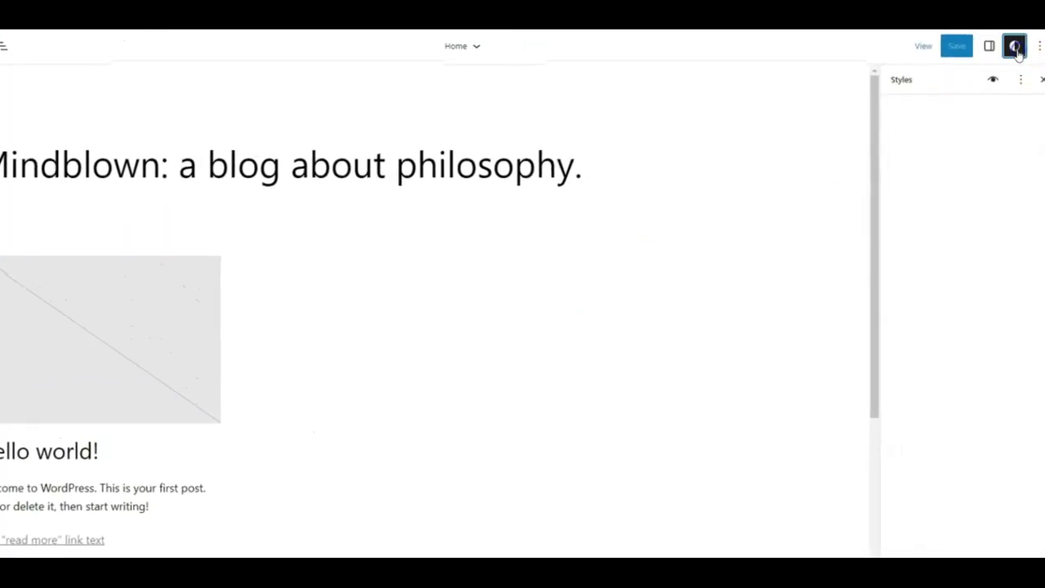
pyautogui.click(1021, 79)
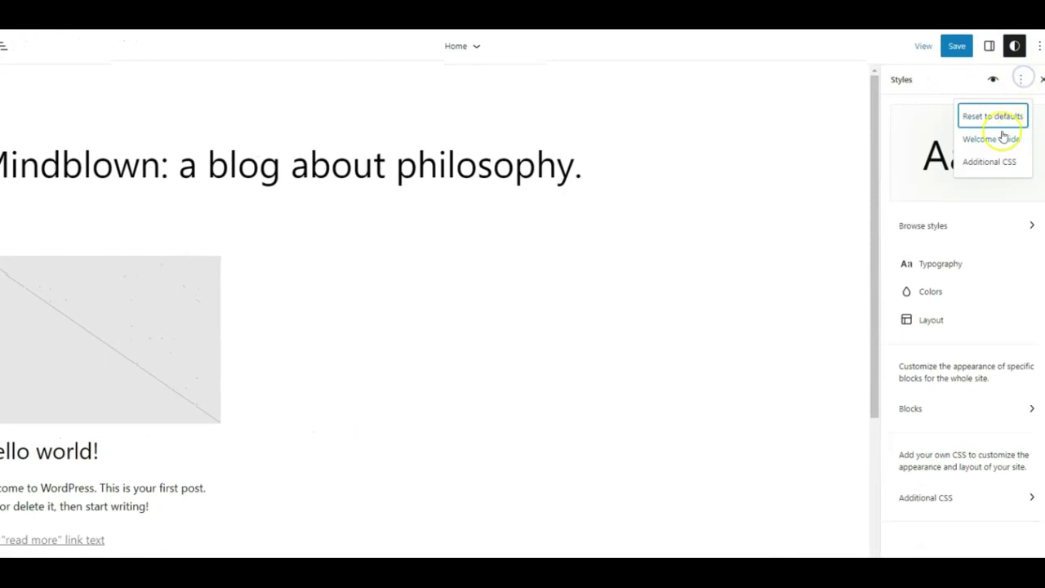
pyautogui.click(994, 166)
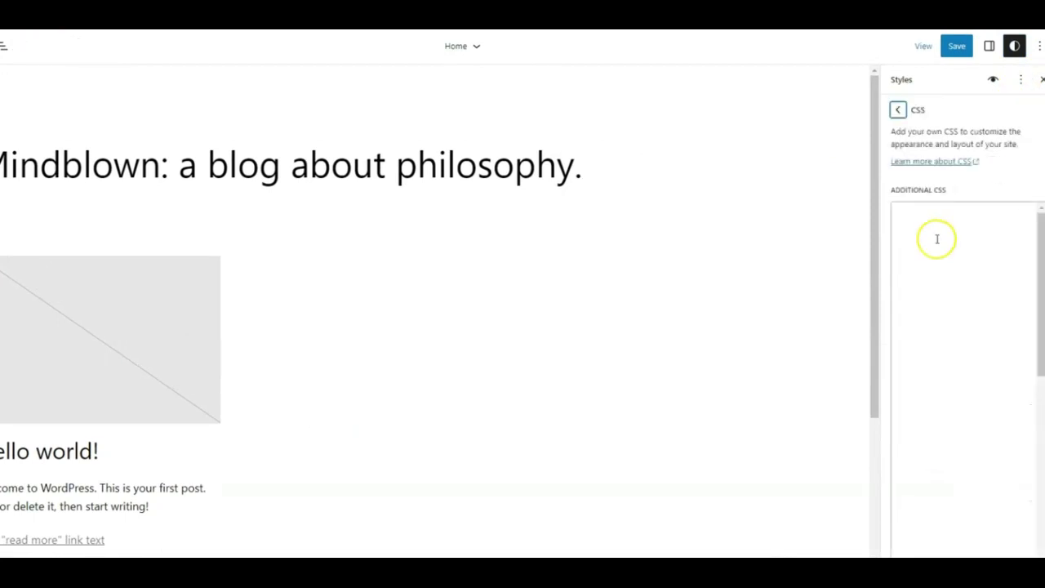
pyautogui.click(923, 213)
pyautogui.write('.stacking .wp-block-cover{     position: sticky;     top: 0;     z-index: 10; }')
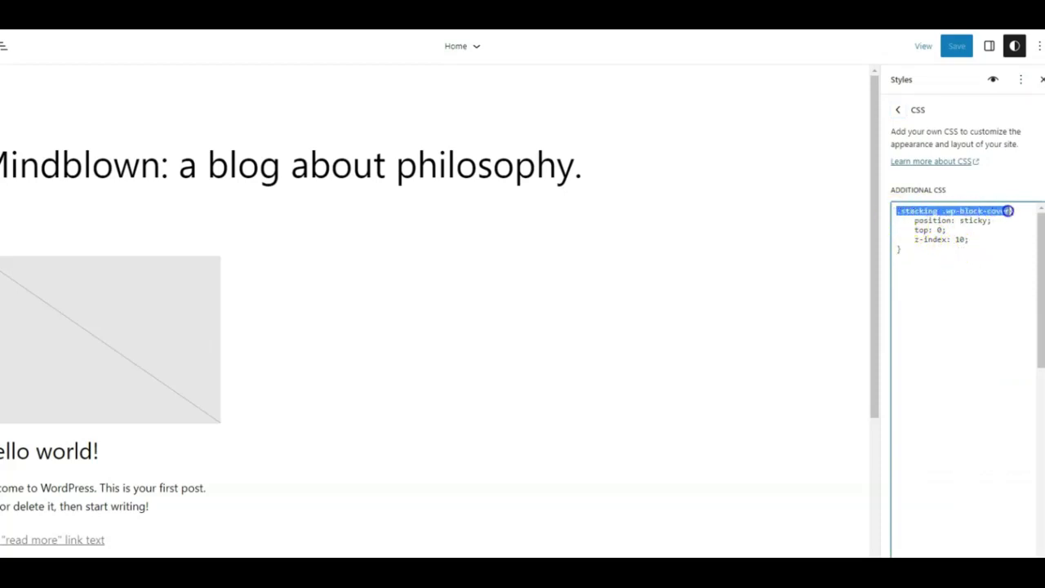
# Review the sticky, top and z-index lines of the CSS rule and save the site styles
pyautogui.click(988, 244)
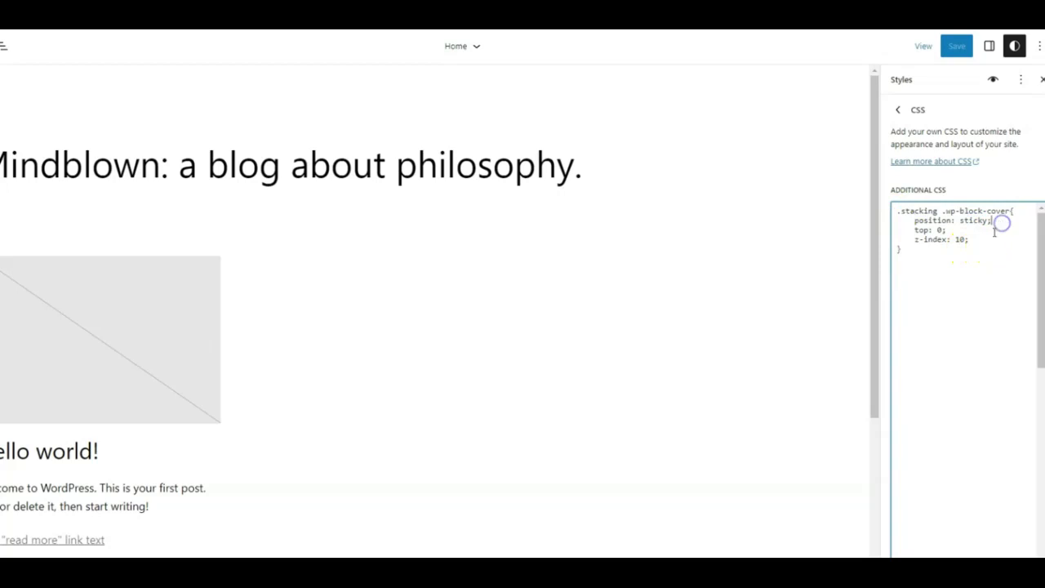
pyautogui.click(946, 231)
pyautogui.click(919, 254)
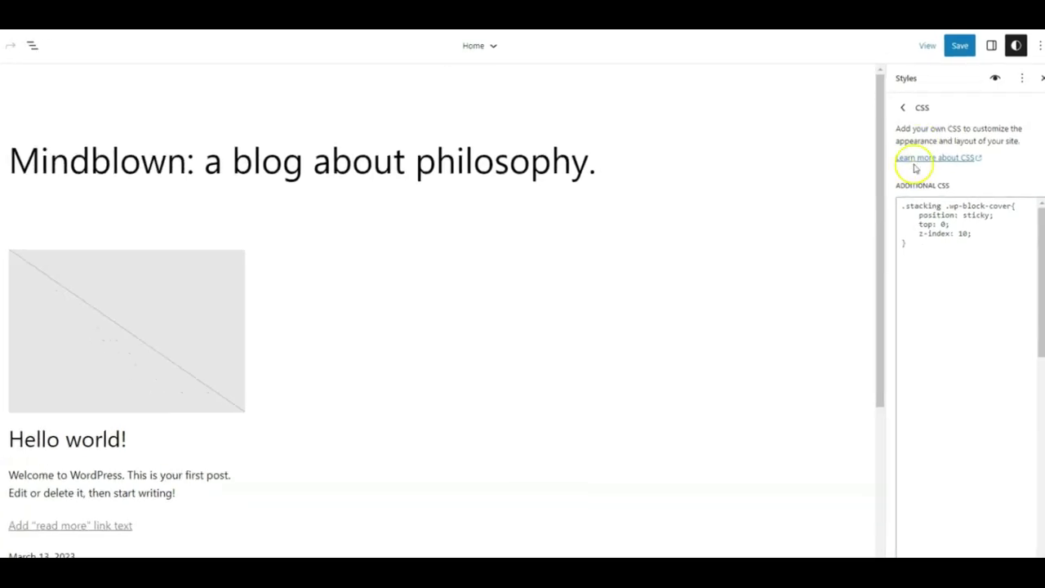
pyautogui.click(955, 45)
pyautogui.click(936, 50)
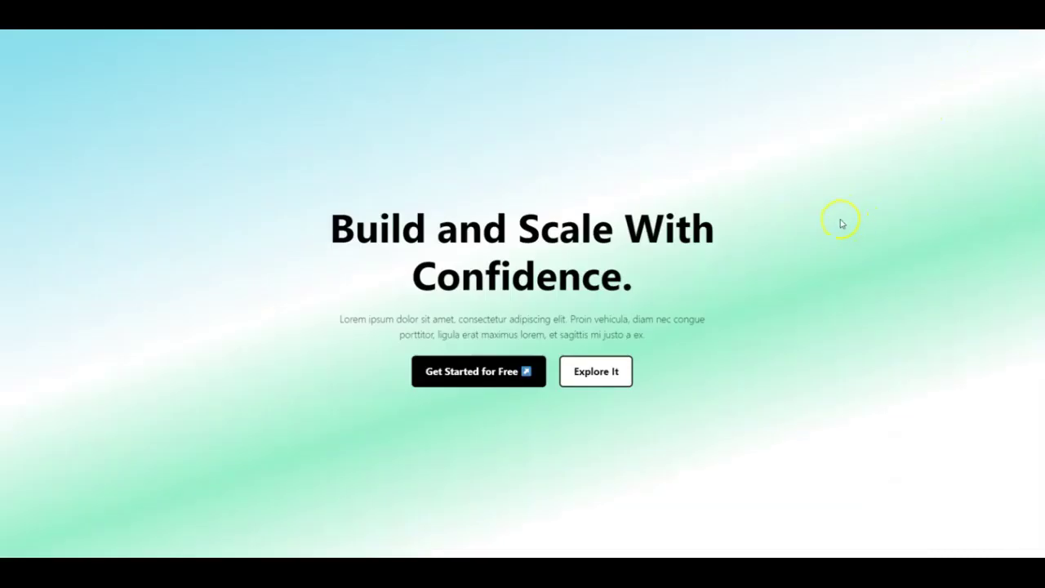
# Check the stacking effect on the published page by going through all cover sections and back
pyautogui.scroll(-10, 841, 223)
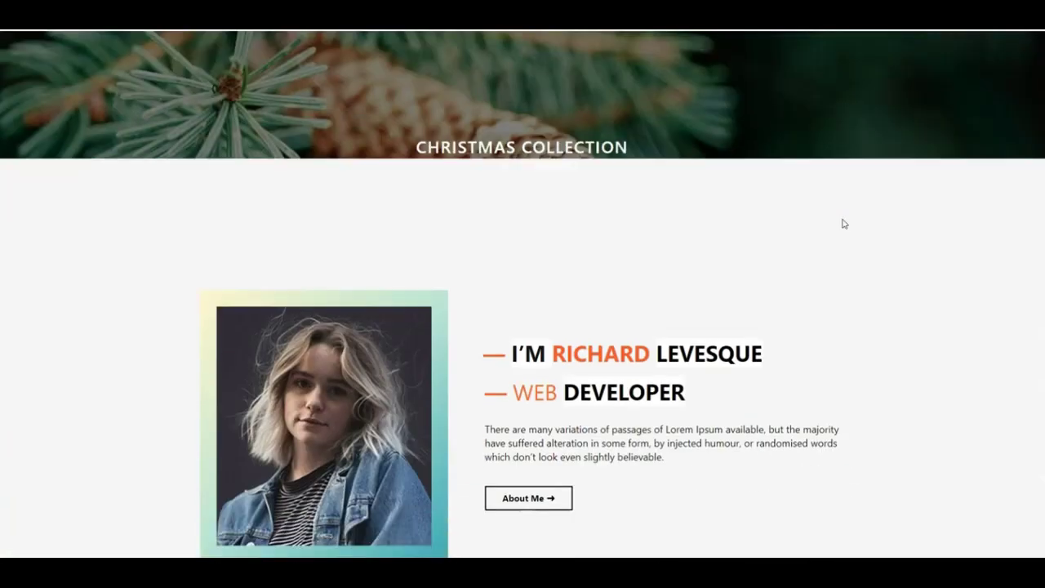
pyautogui.scroll(-5, 844, 222)
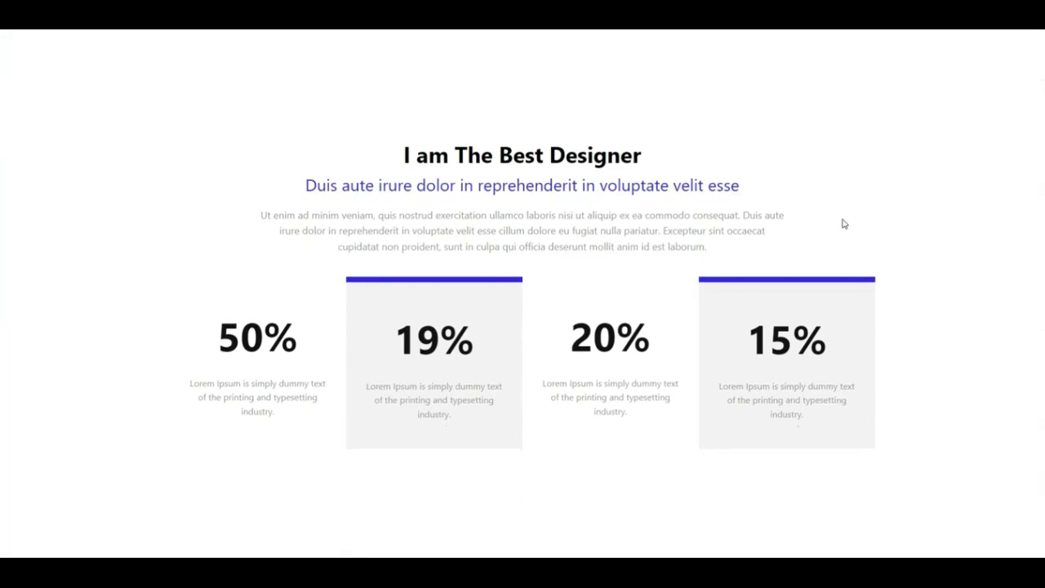
pyautogui.scroll(8, 844, 222)
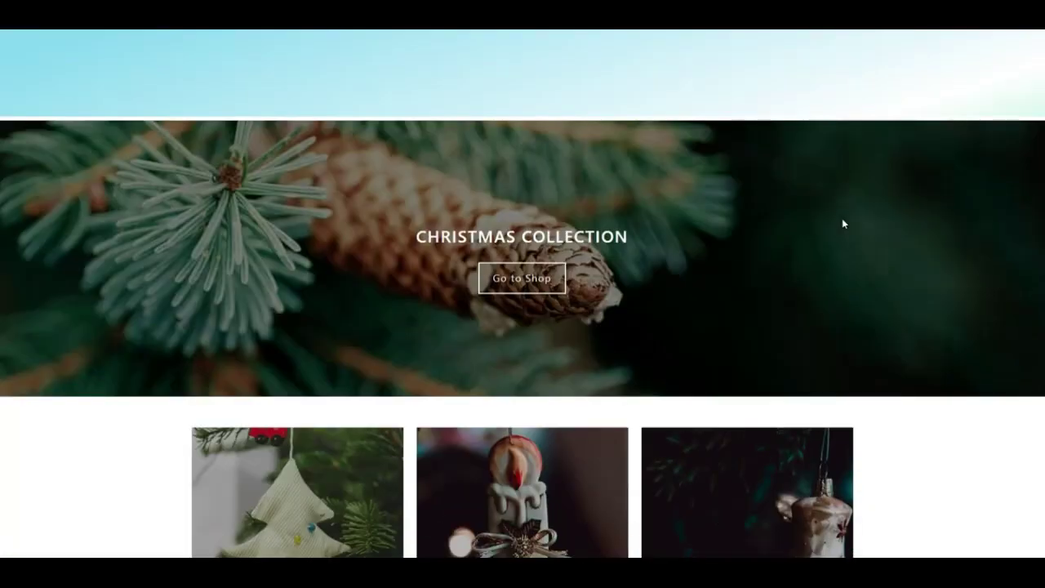
pyautogui.scroll(5, 843, 223)
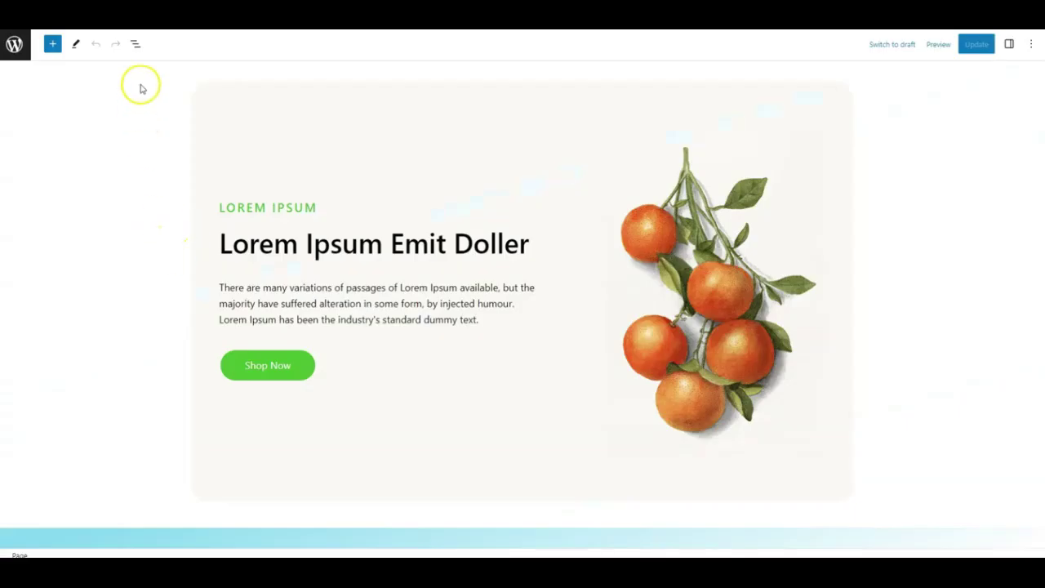
# Show the block structure of the Stacking Sections page and inspect its three top-level Group blocks
pyautogui.click(136, 44)
pyautogui.click(67, 103)
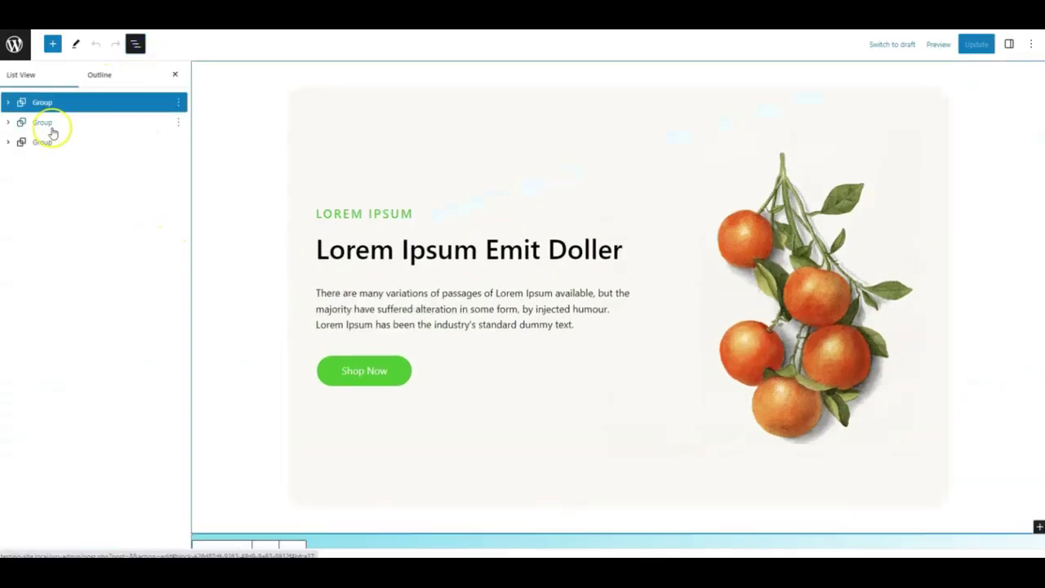
pyautogui.click(47, 141)
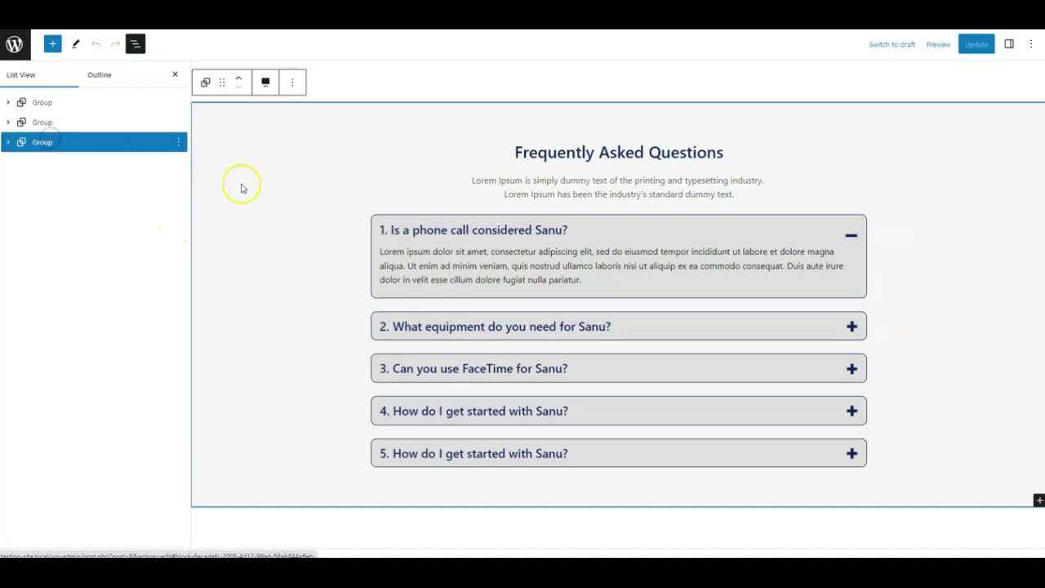
pyautogui.click(70, 124)
pyautogui.scroll(10, 427, 255)
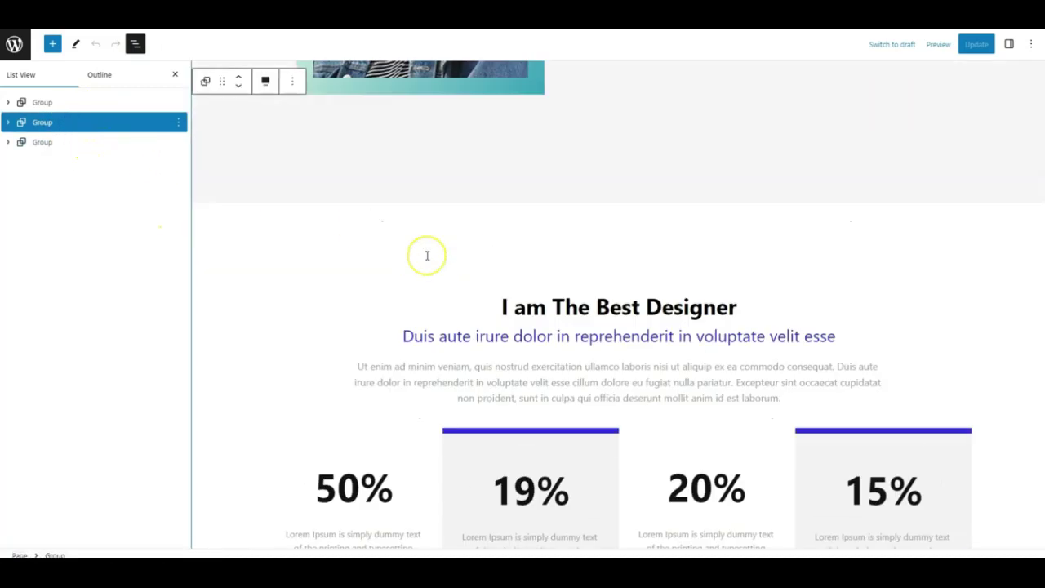
pyautogui.scroll(3, 427, 256)
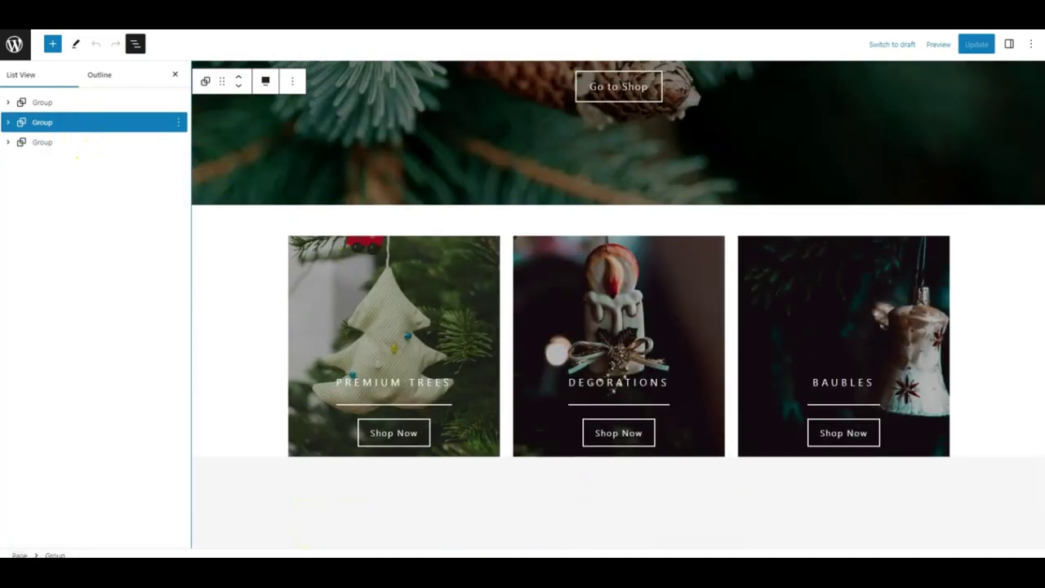
# Expand the second Group block to examine its nested Cover blocks and return to the page's beginning
pyautogui.click(7, 122)
pyautogui.click(59, 124)
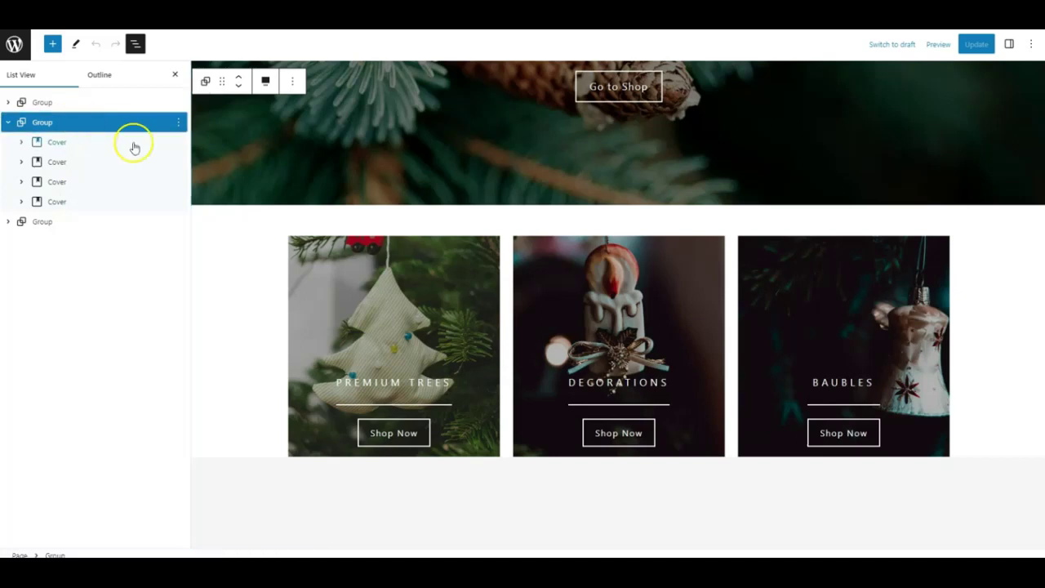
pyautogui.scroll(5, 346, 287)
pyautogui.scroll(8, 345, 287)
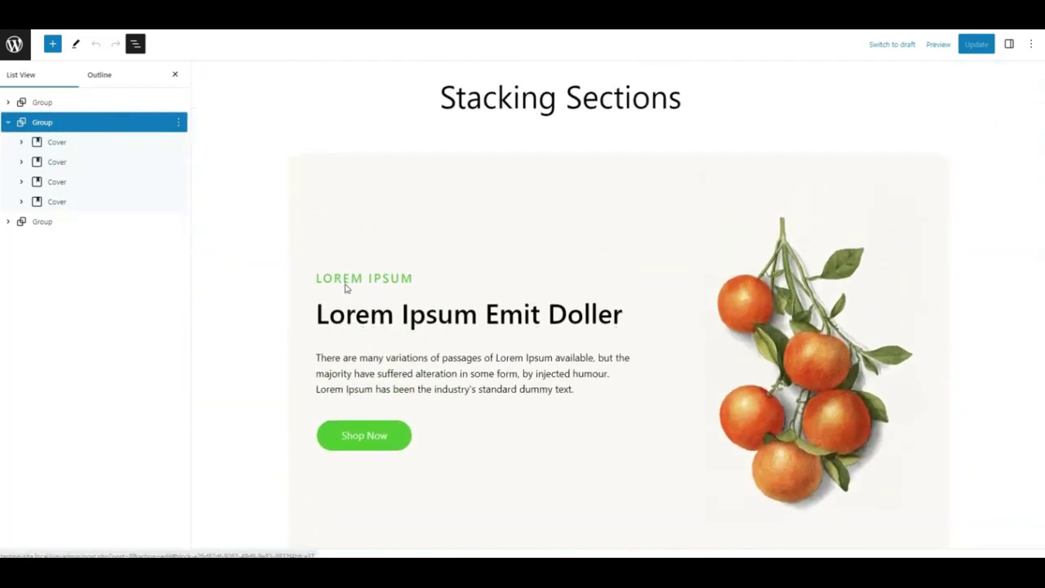
# Look through the page content in the editor from the first Group's section down to the Frequently Asked Questions section
pyautogui.scroll(-4, 345, 286)
pyautogui.scroll(3, 345, 285)
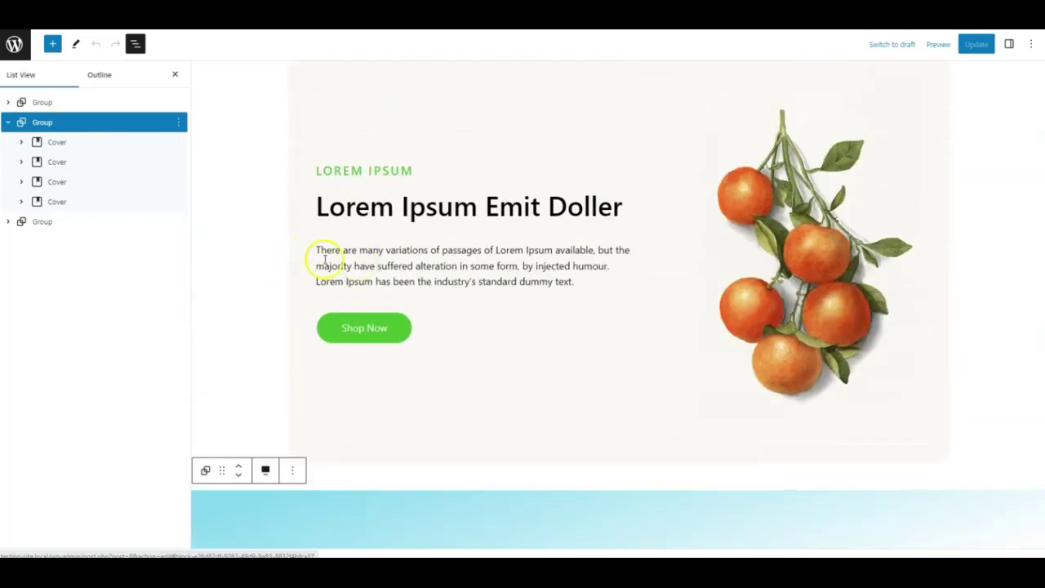
pyautogui.scroll(-10, 327, 262)
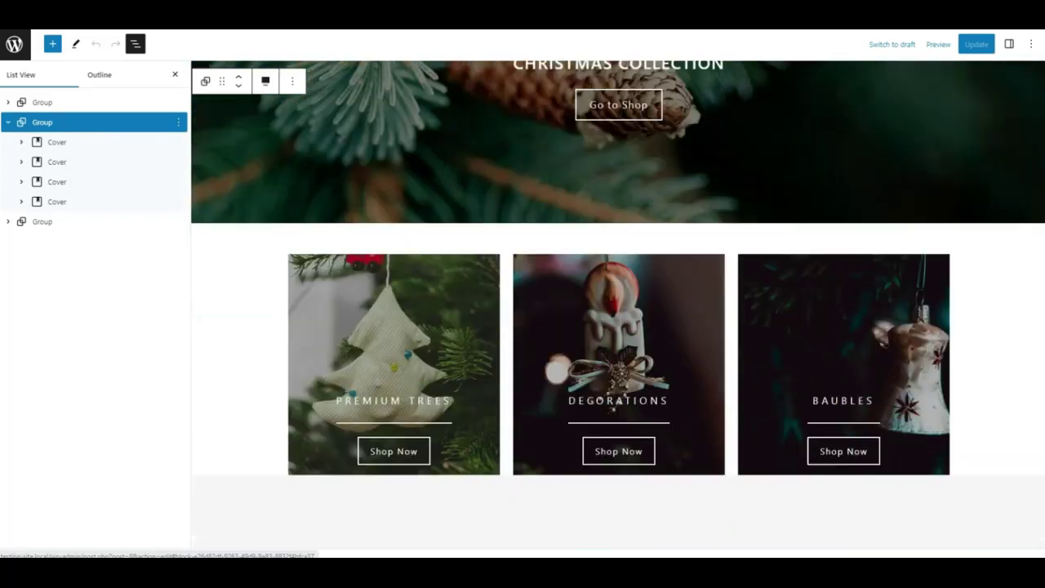
pyautogui.scroll(-12, 329, 262)
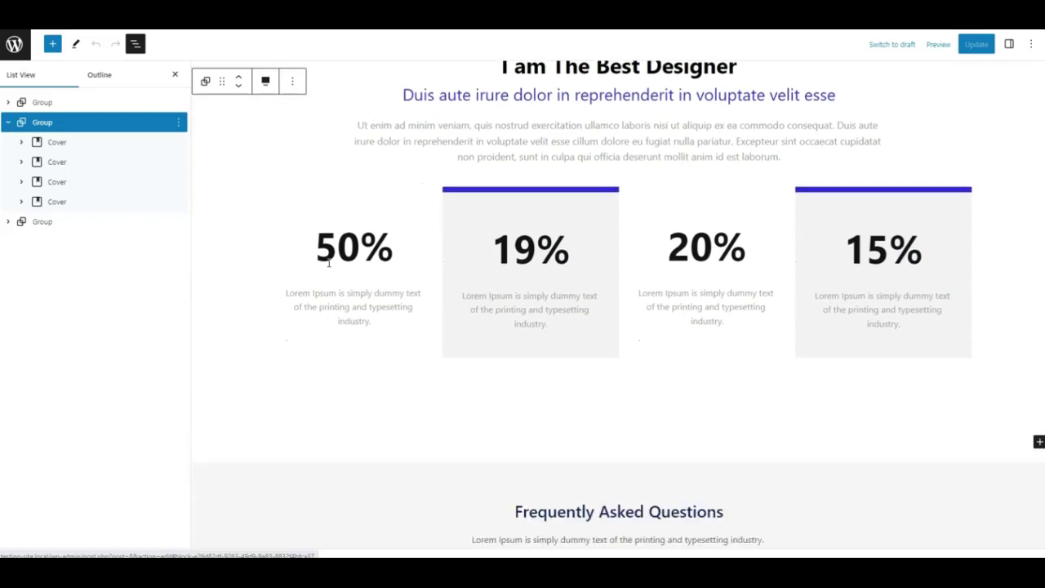
pyautogui.scroll(-5, 329, 262)
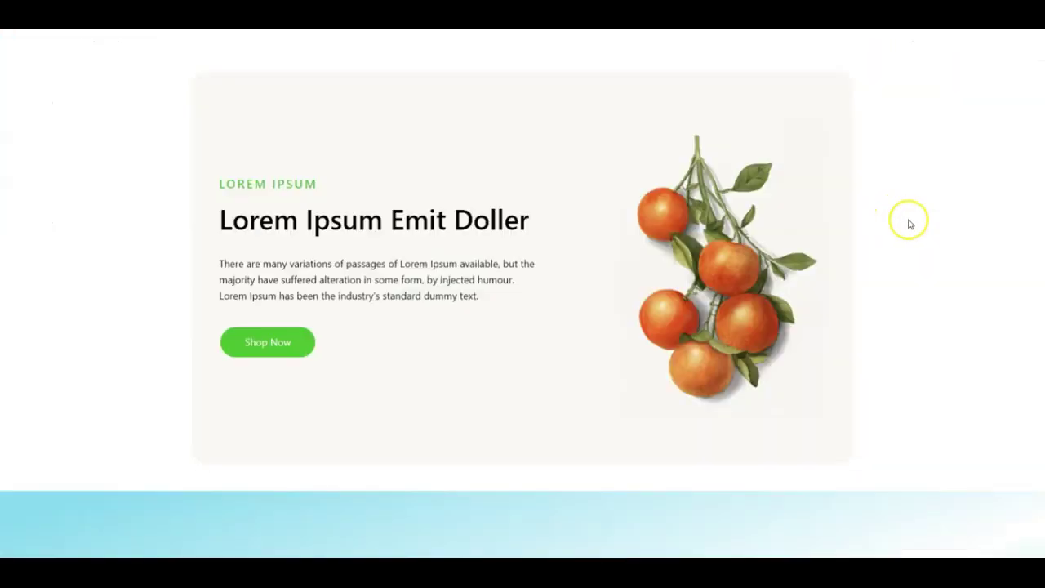
# Examine how the sections scroll on the published page, down to the Frequently Asked Questions and back to the first section
pyautogui.scroll(-5, 928, 229)
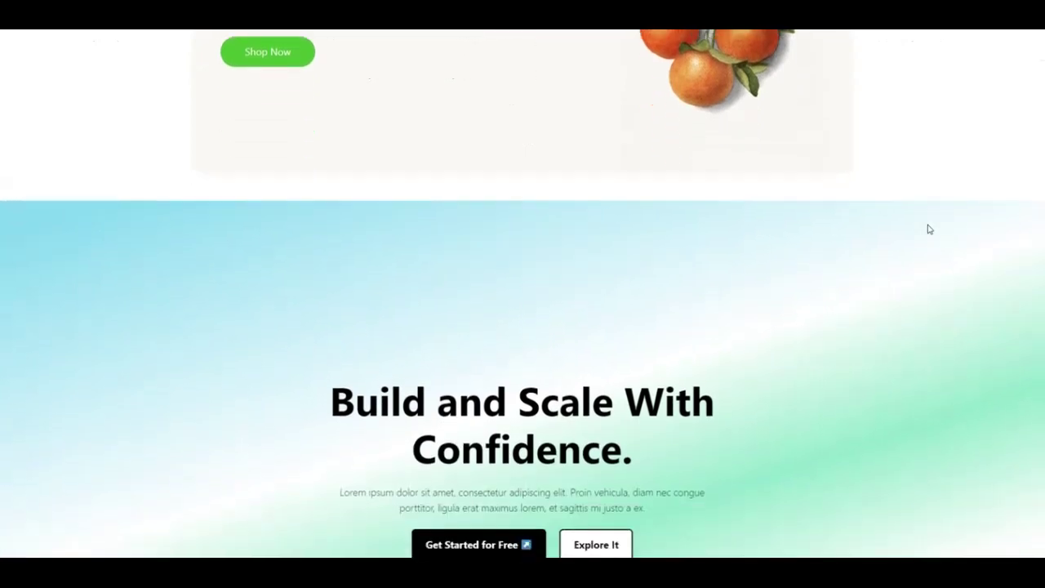
pyautogui.scroll(3, 925, 227)
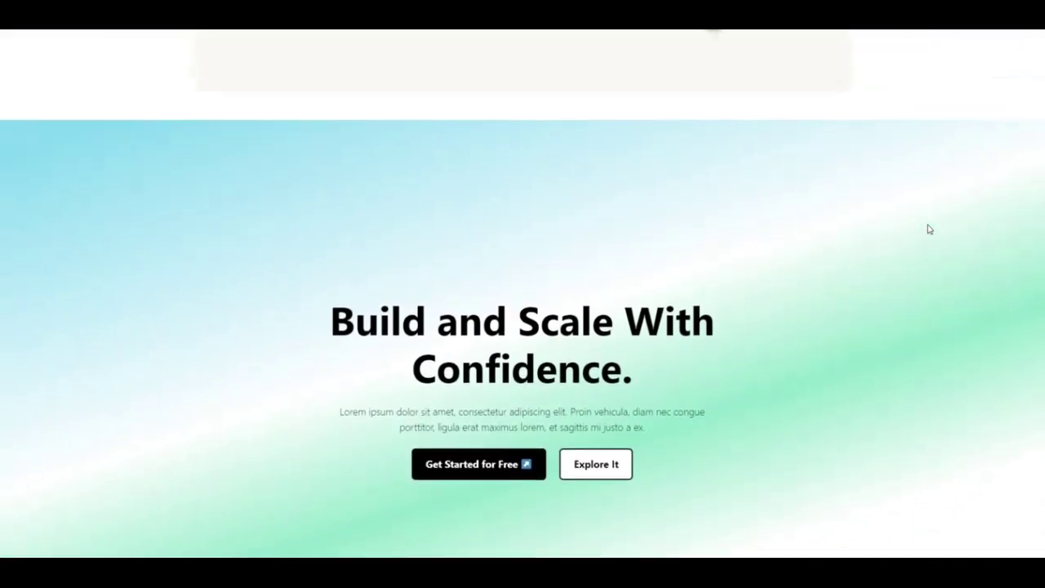
pyautogui.scroll(-5, 871, 183)
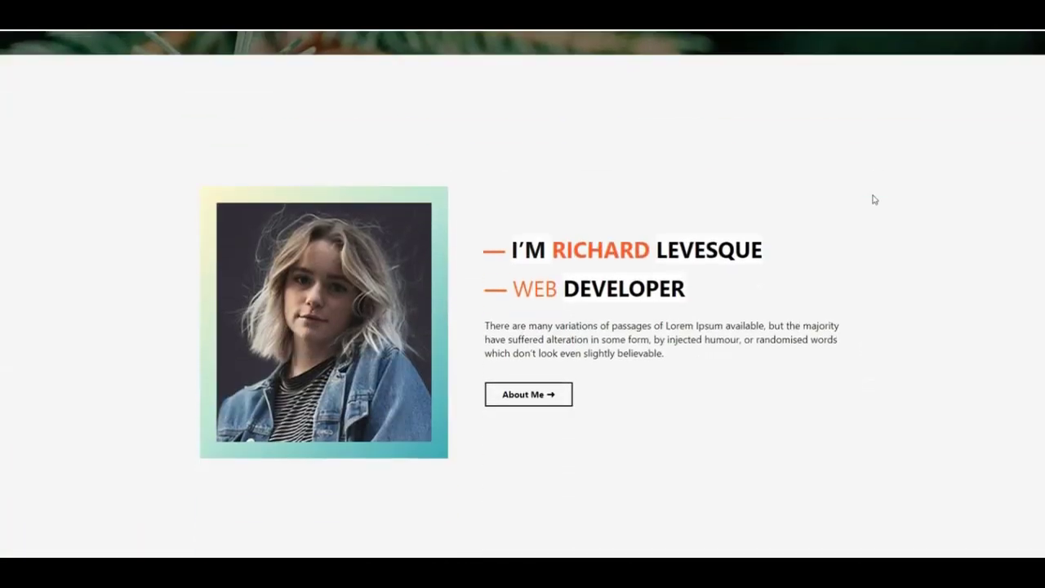
pyautogui.scroll(-8, 873, 199)
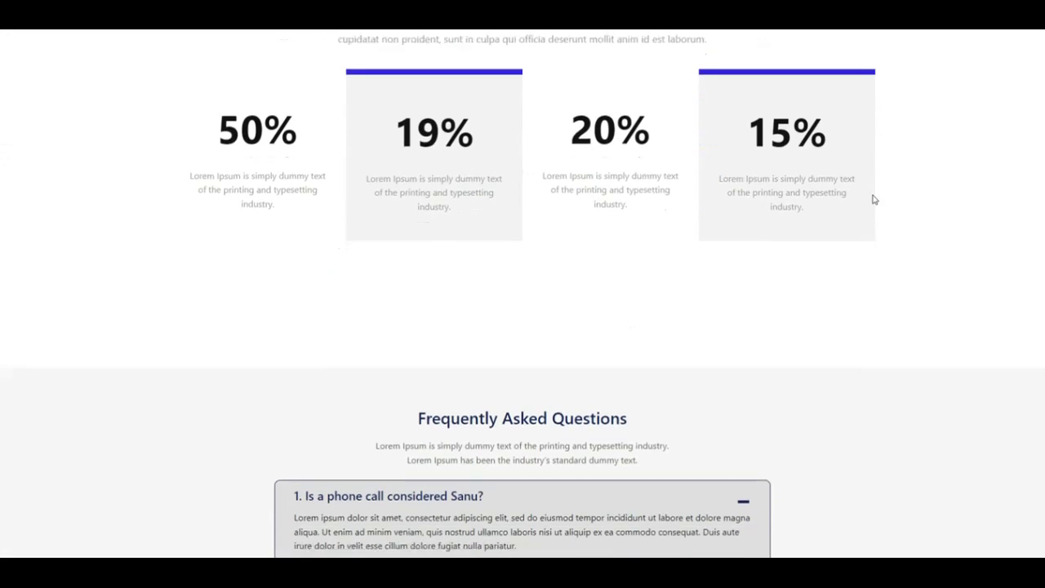
pyautogui.scroll(-3, 873, 200)
pyautogui.scroll(-1, 858, 270)
pyautogui.scroll(1, 898, 262)
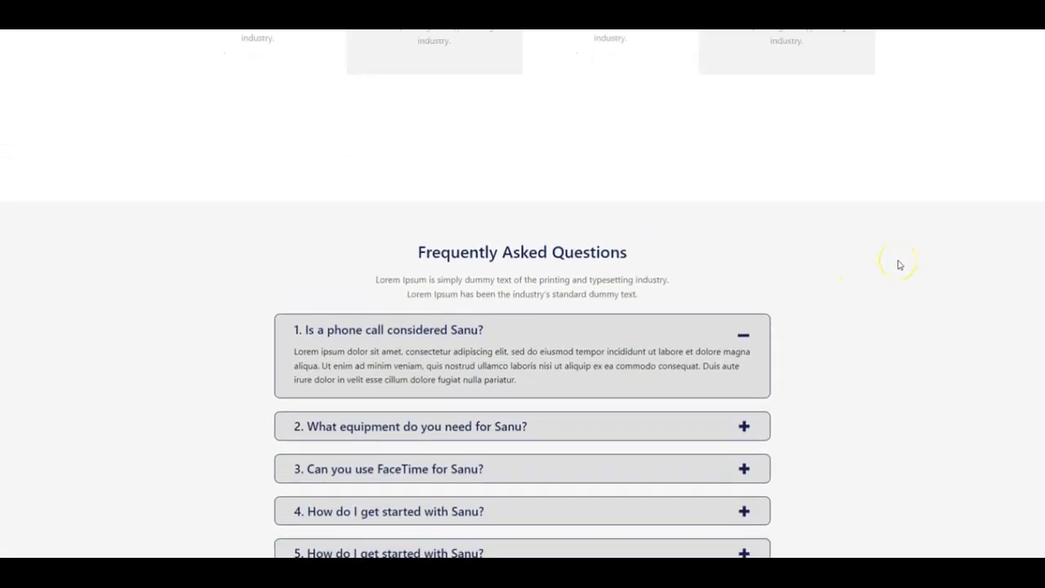
pyautogui.scroll(8, 898, 264)
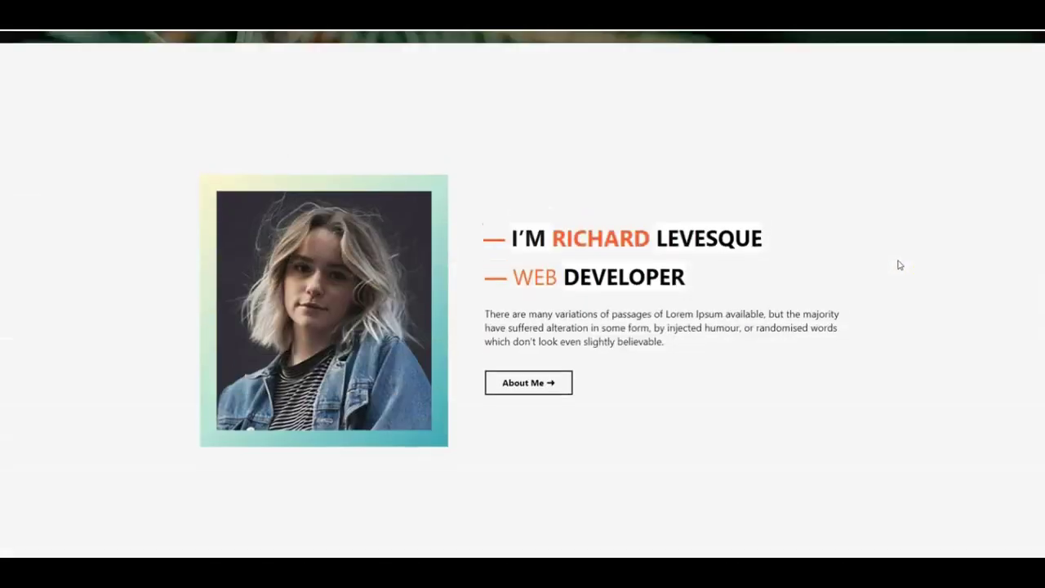
pyautogui.scroll(12, 899, 264)
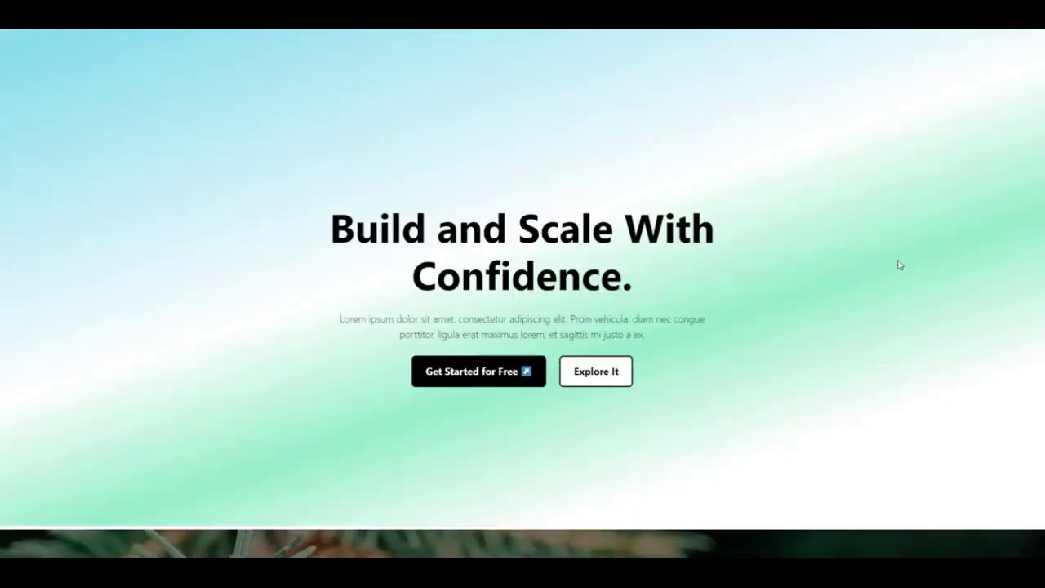
pyautogui.scroll(6, 899, 265)
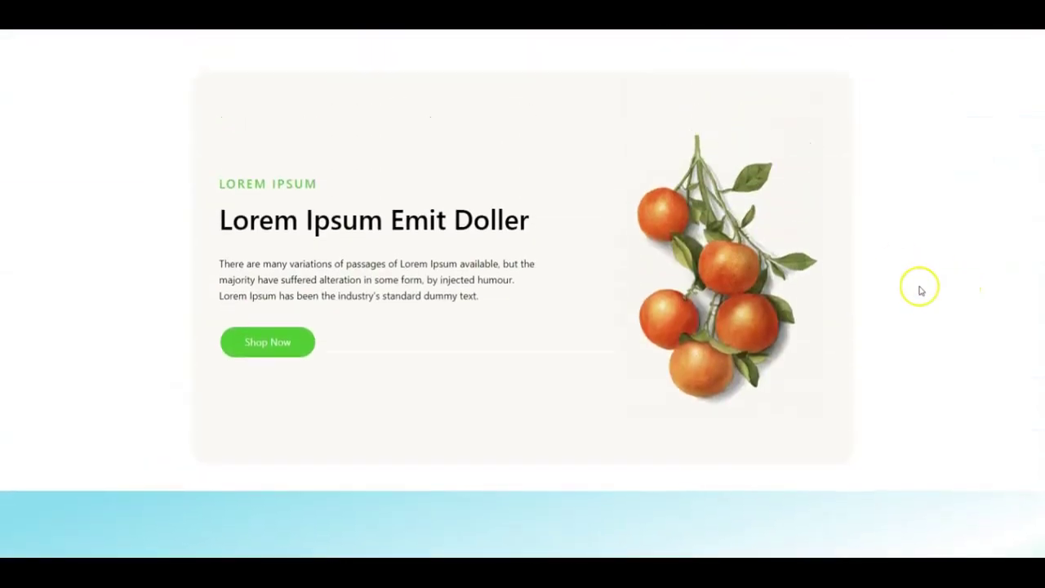